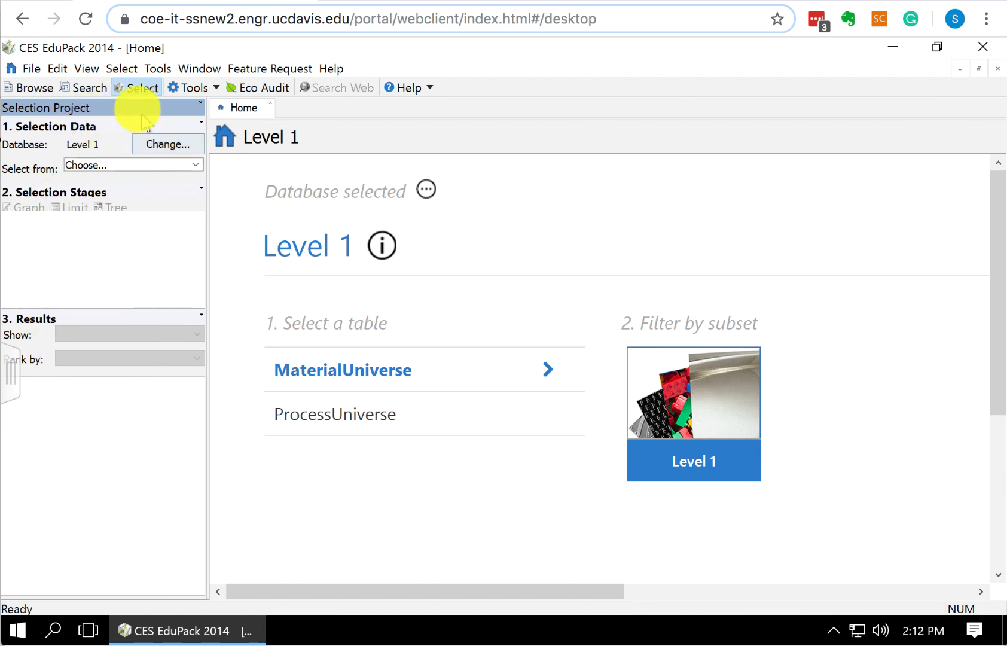
# Set the selection data source to MaterialUniverse: Edu Level 1, listing all 69 materials.
pyautogui.click(9, 89)
pyautogui.click(98, 89)
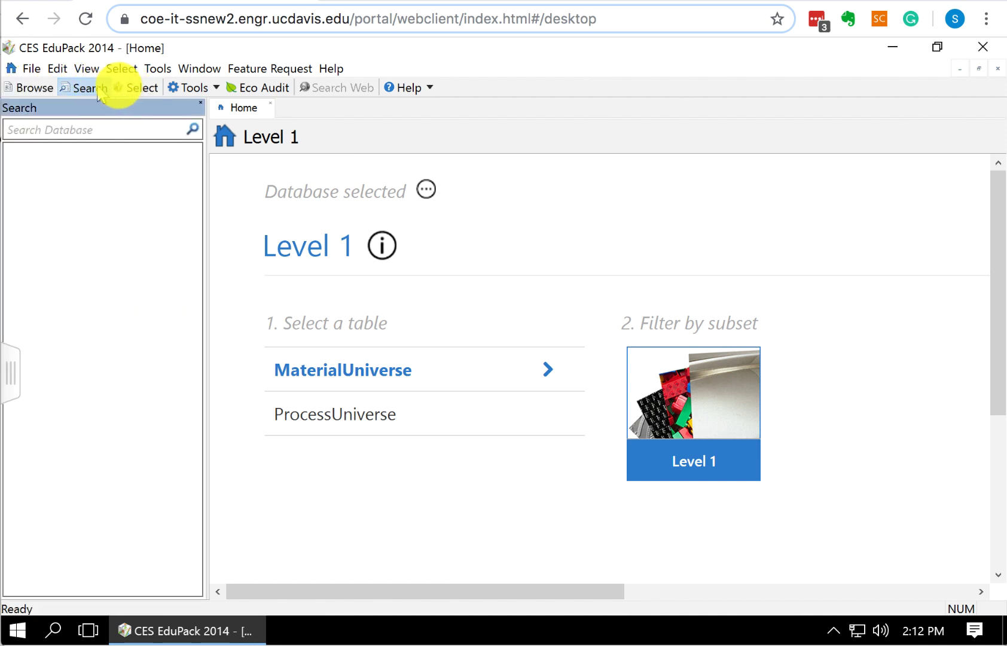
pyautogui.click(139, 88)
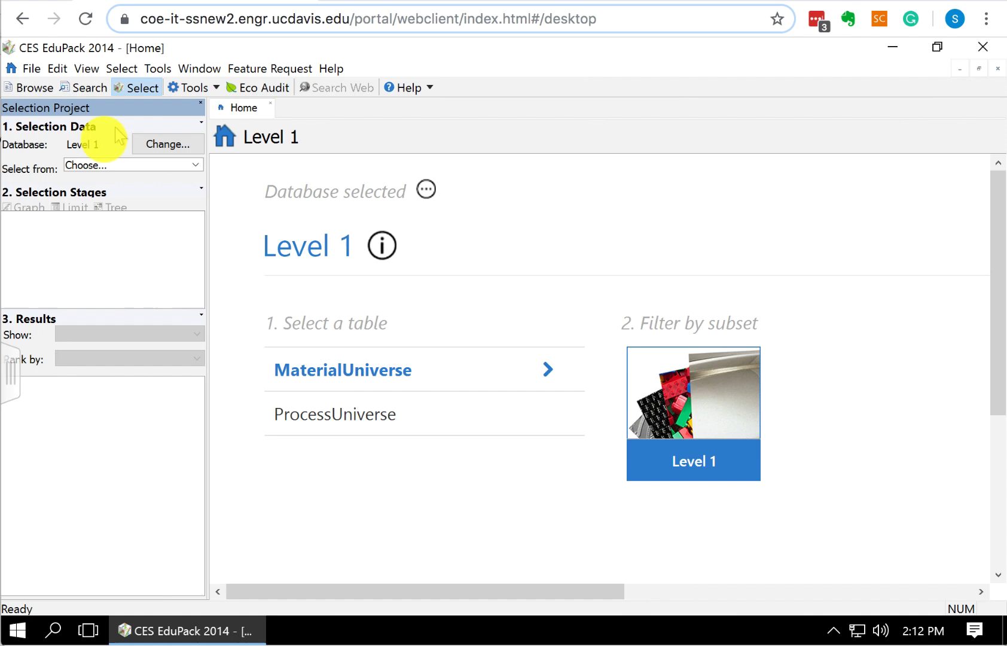
pyautogui.click(87, 166)
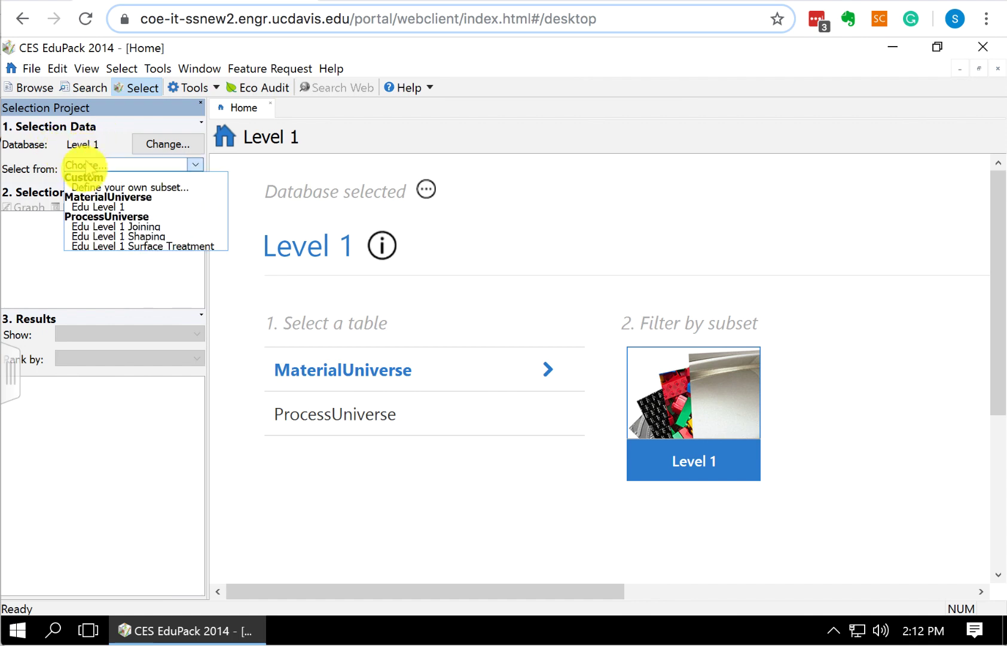
pyautogui.click(83, 206)
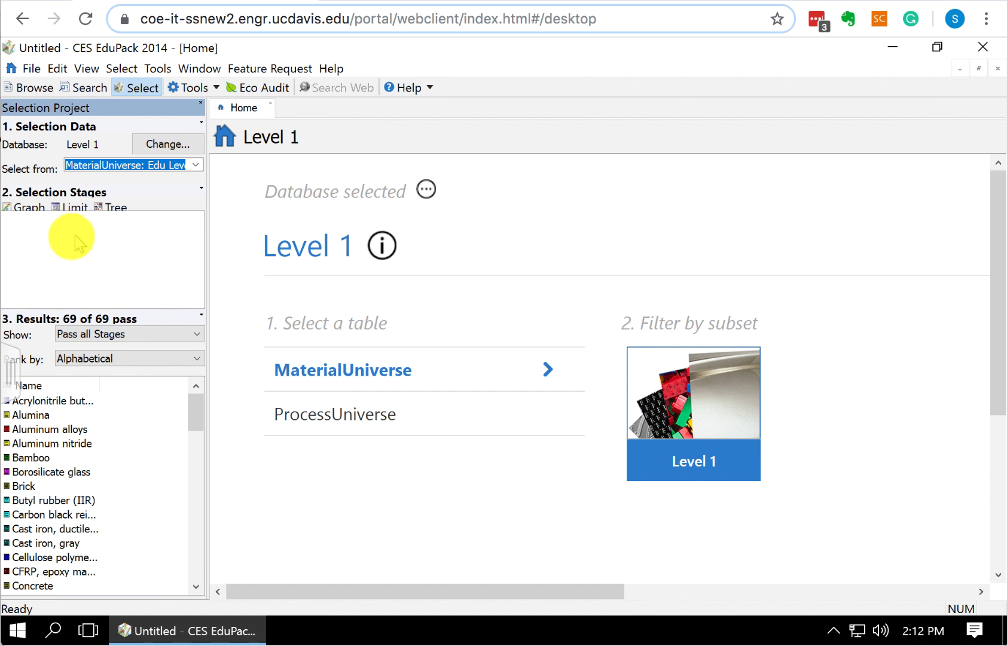
# Create a Stage 1 chart plotting Young's modulus (Y axis) against Density (X axis).
pyautogui.click(28, 214)
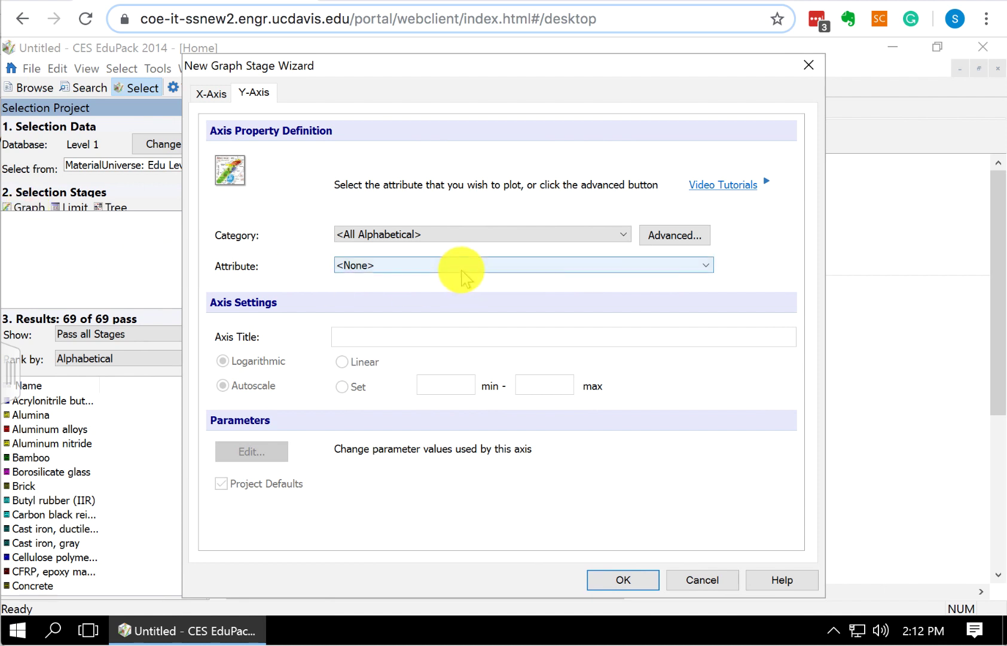
pyautogui.click(461, 234)
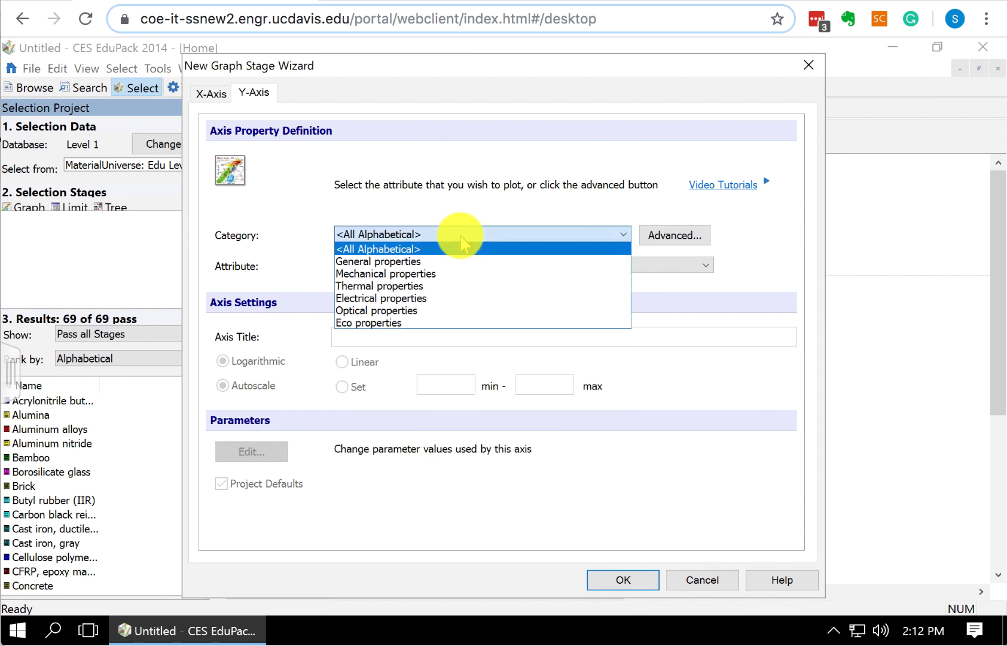
pyautogui.click(425, 274)
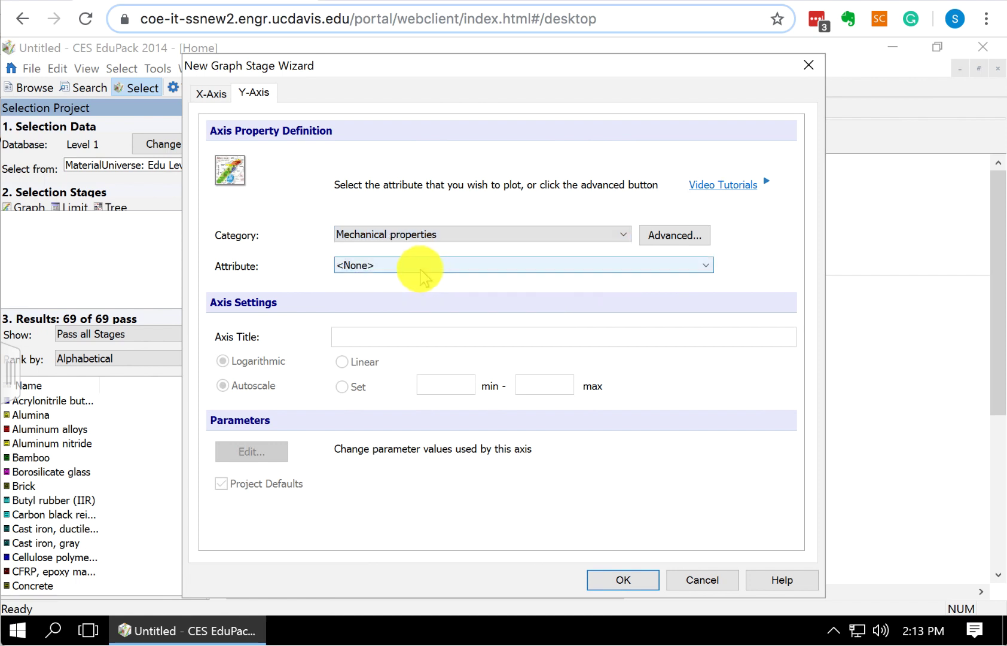
pyautogui.click(421, 270)
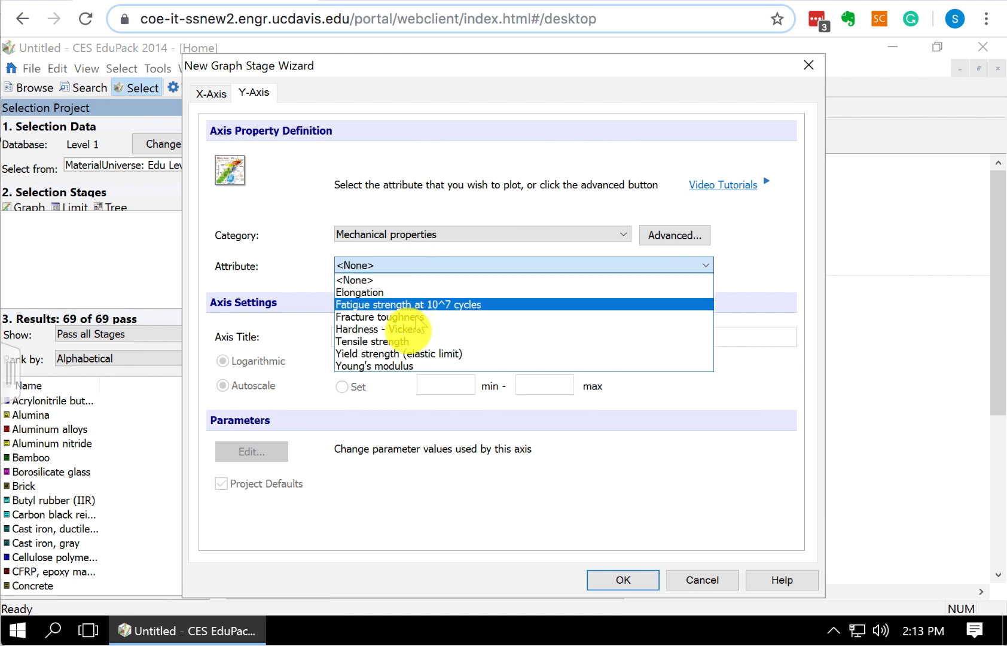
pyautogui.click(399, 366)
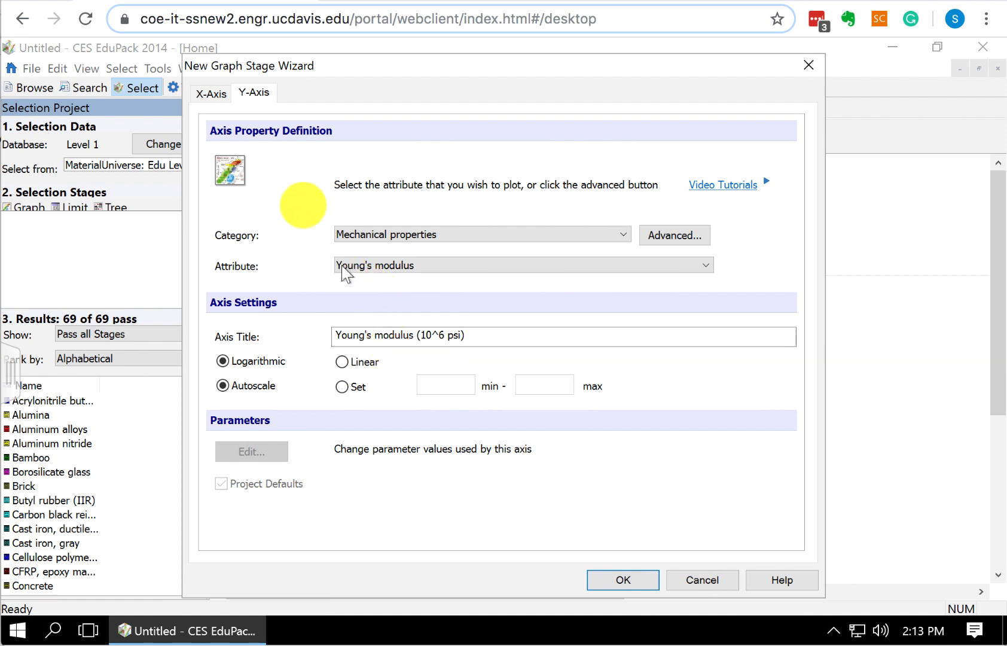
pyautogui.click(209, 95)
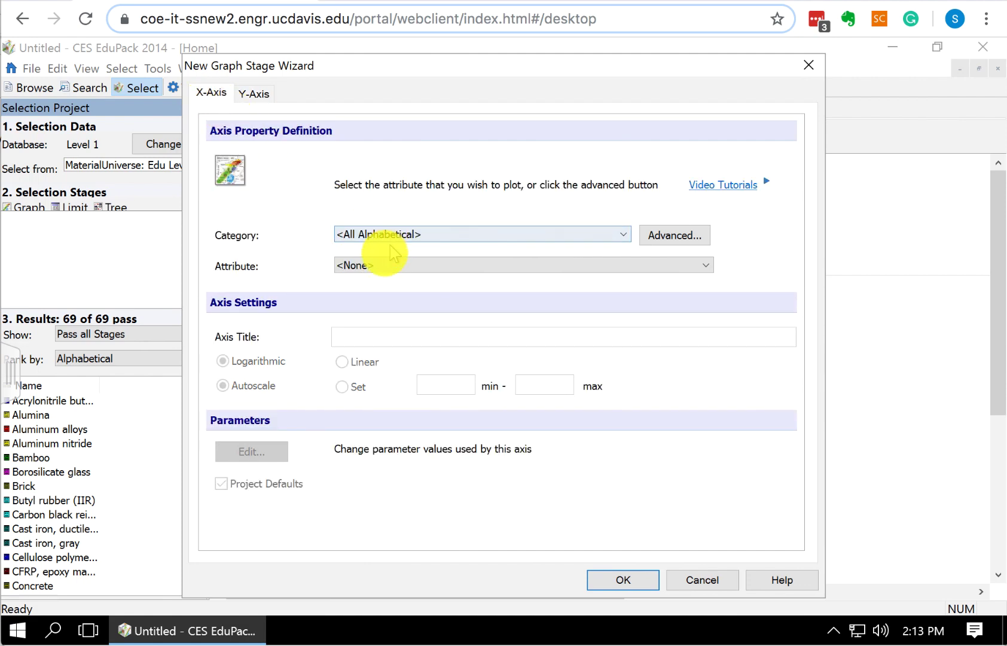
pyautogui.click(387, 265)
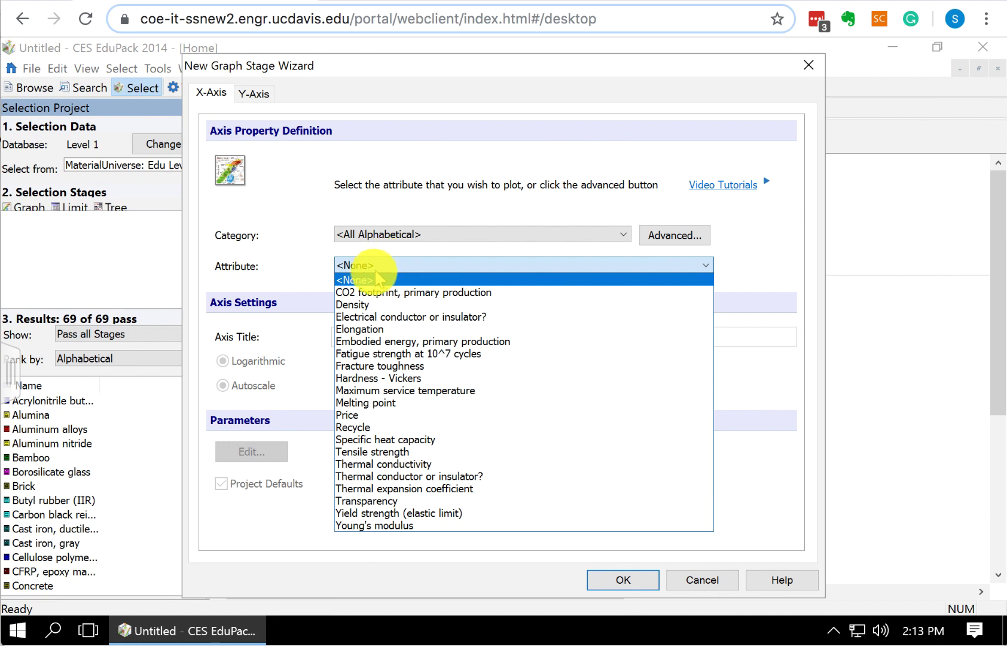
pyautogui.click(363, 303)
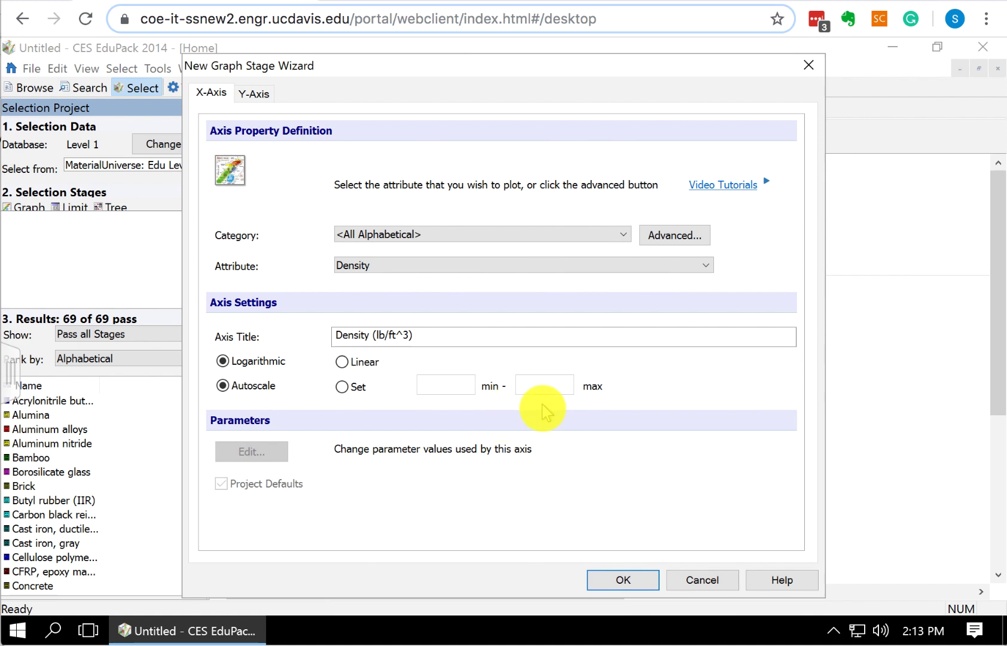
pyautogui.click(602, 577)
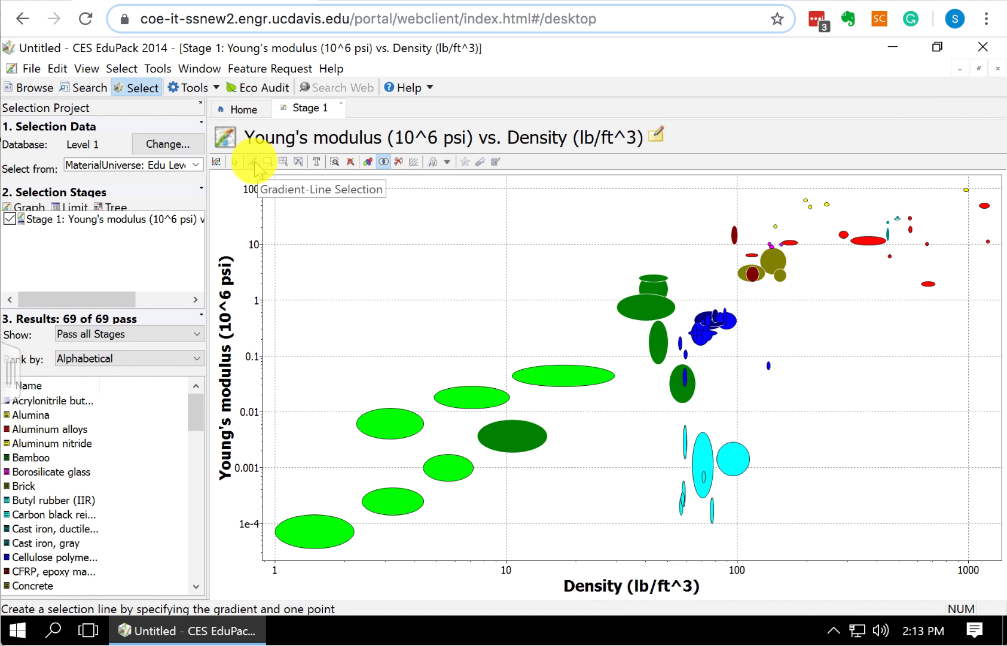
# Set up a gradient selection line with a slope of 2.
pyautogui.click(254, 163)
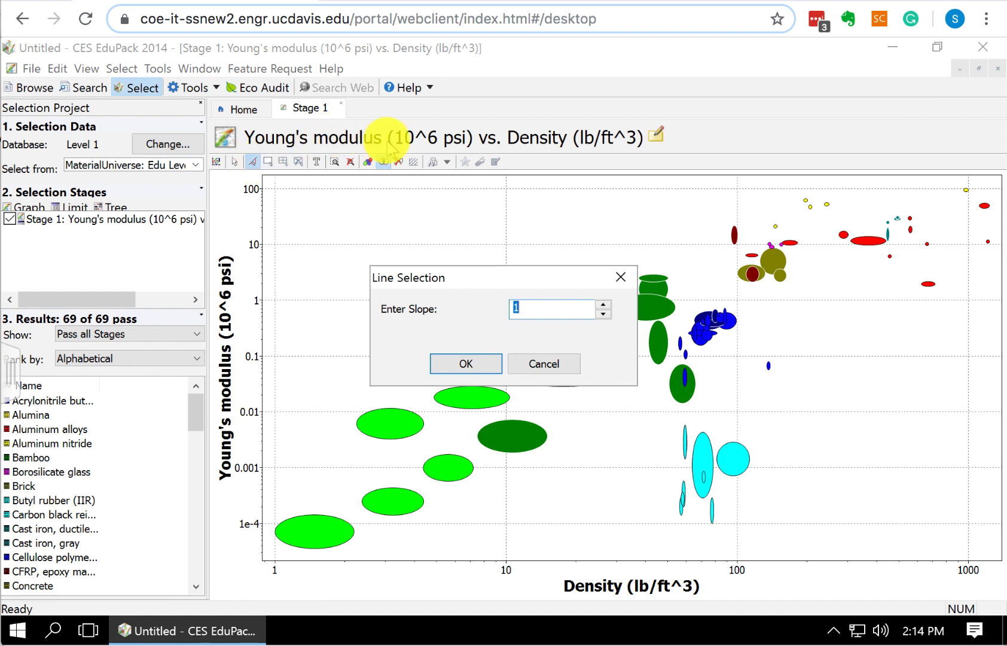
pyautogui.write('2')
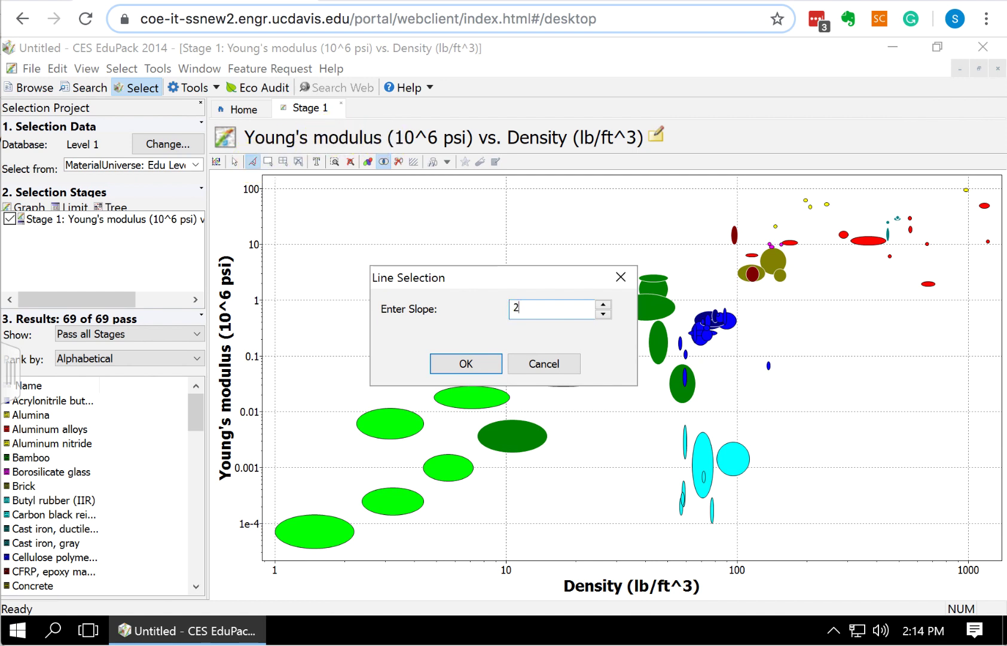
pyautogui.click(465, 365)
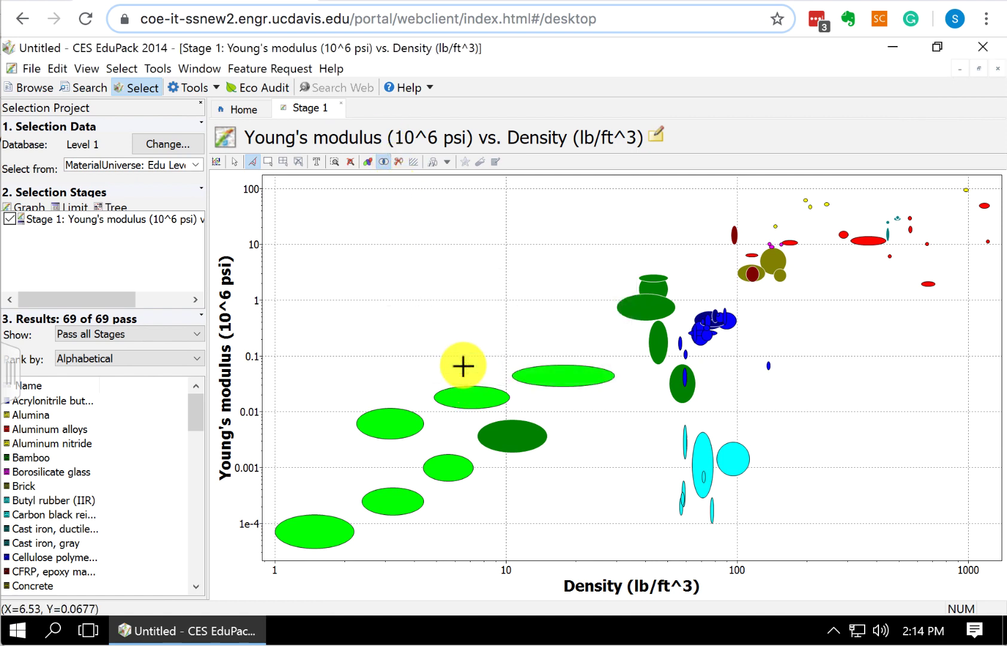
# Place the slope-2 line, keep materials above it, and drag it until 13 of 69 pass.
pyautogui.click(580, 352)
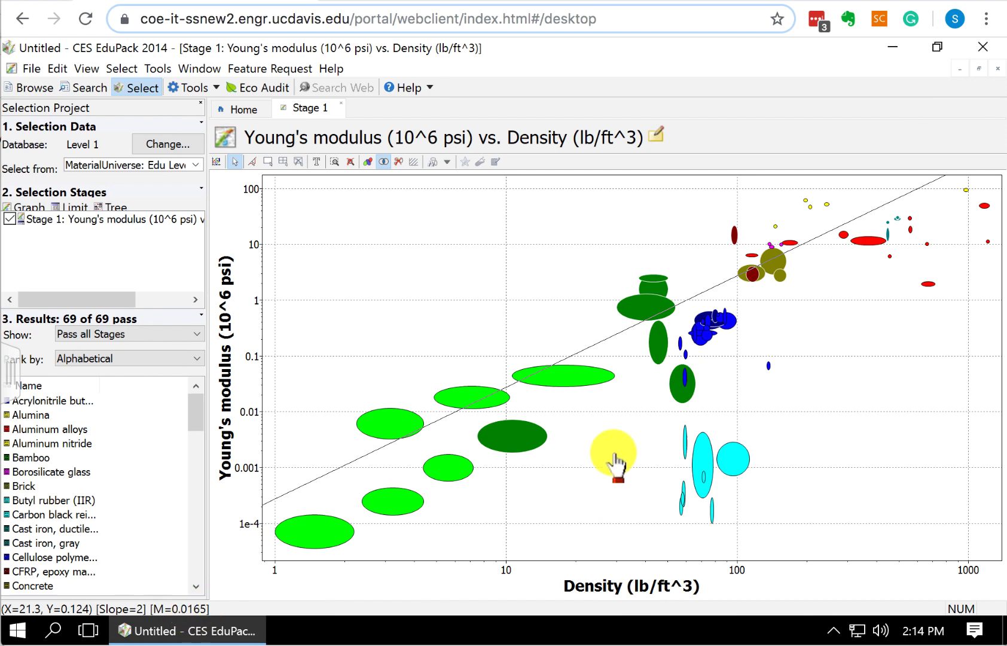
pyautogui.click(614, 339)
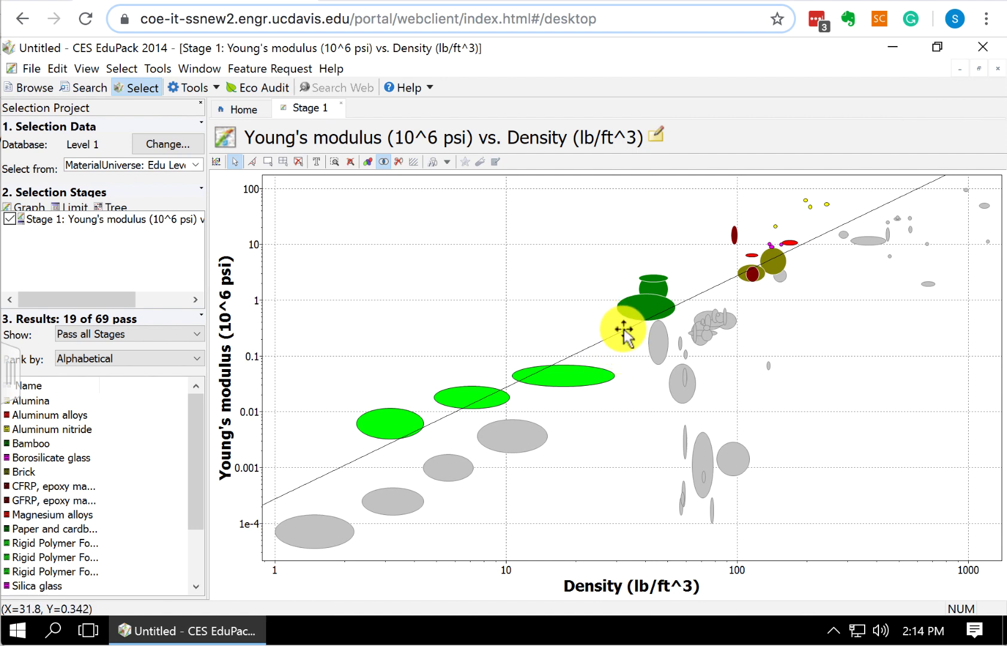
pyautogui.moveTo(623, 331)
pyautogui.mouseDown()
pyautogui.moveTo(657, 450)
pyautogui.moveTo(623, 365)
pyautogui.moveTo(618, 314)
pyautogui.mouseUp()
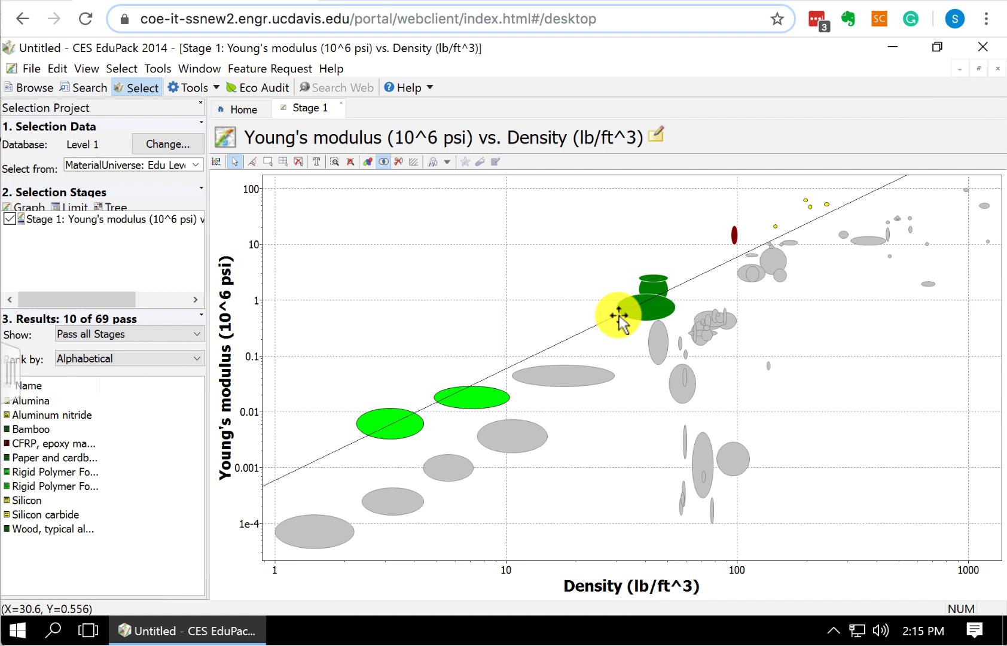
pyautogui.moveTo(618, 315)
pyautogui.mouseDown()
pyautogui.moveTo(663, 389)
pyautogui.moveTo(630, 315)
pyautogui.mouseUp()
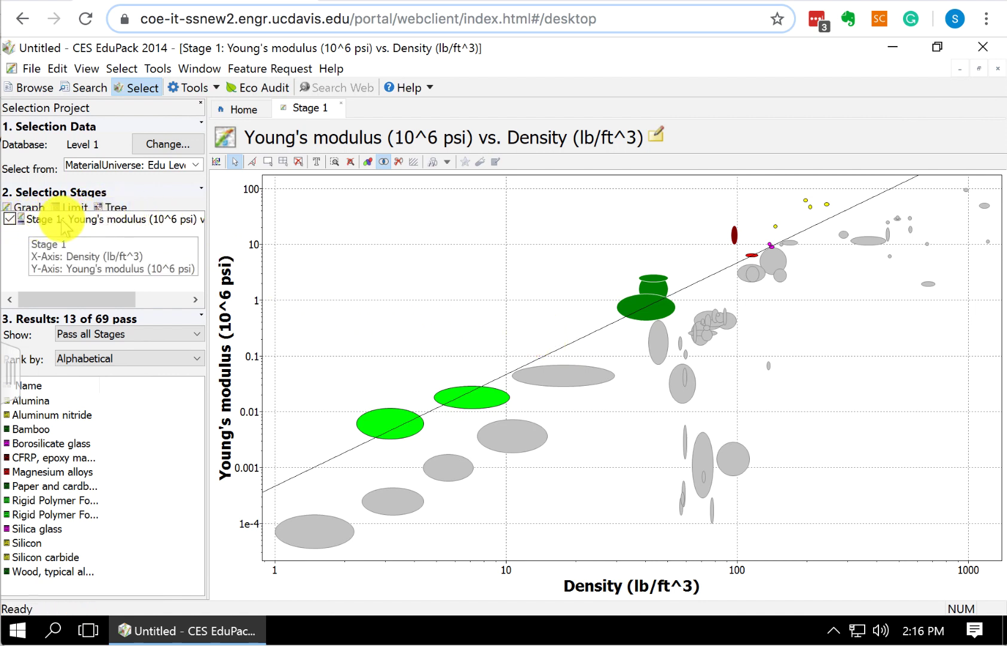
pyautogui.click(87, 222)
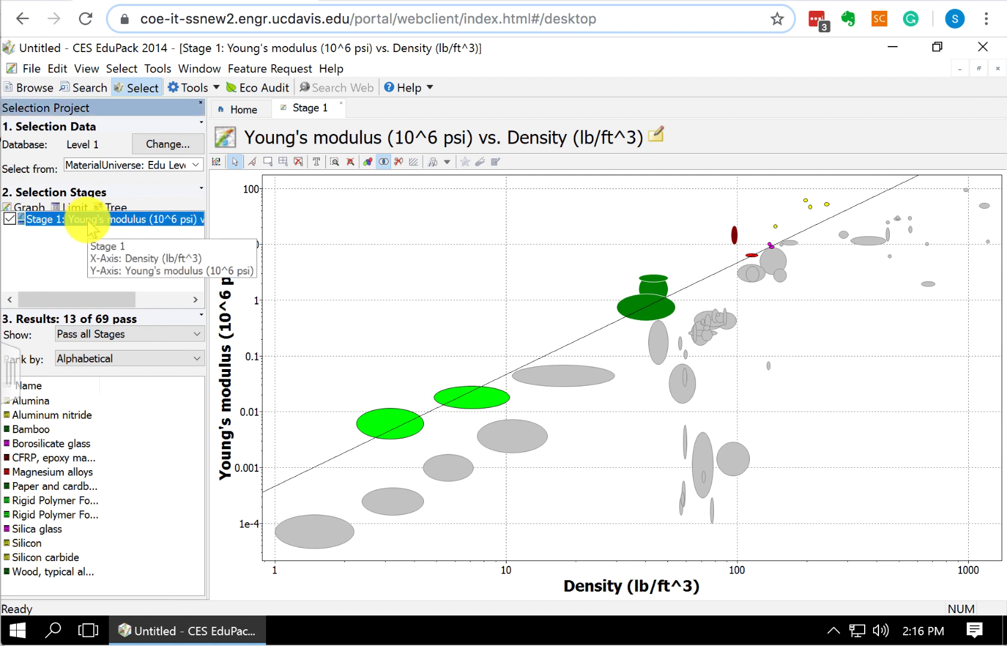
pyautogui.rightClick(88, 226)
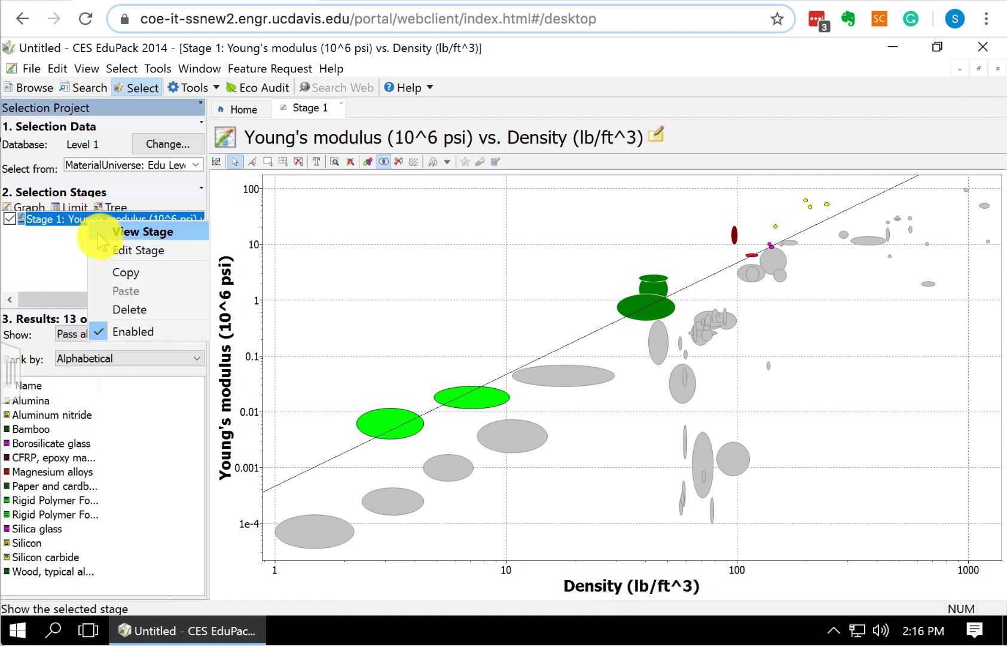
pyautogui.click(103, 244)
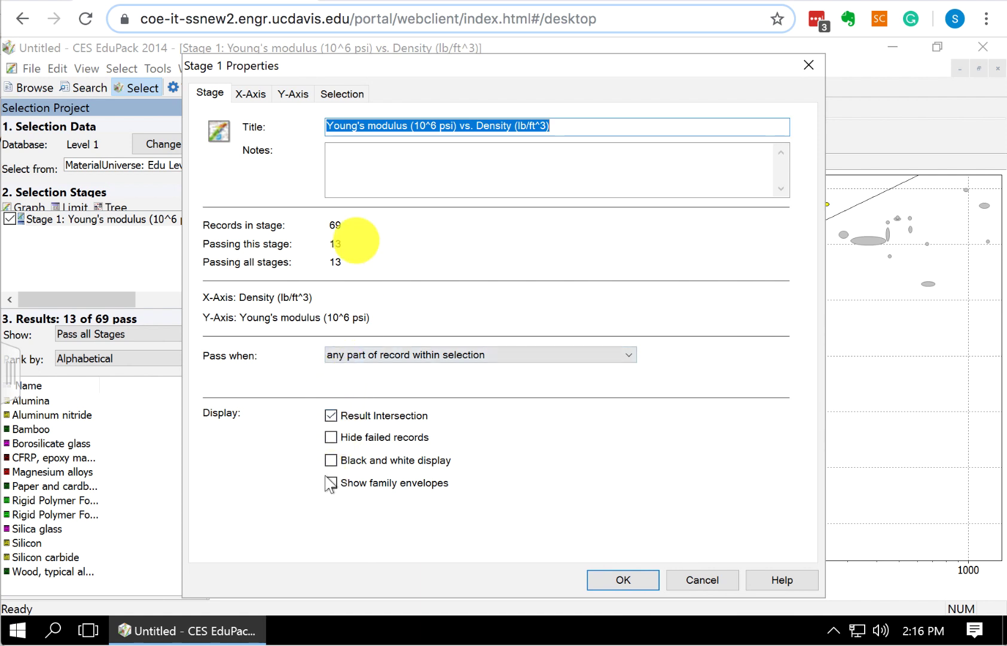
pyautogui.click(342, 94)
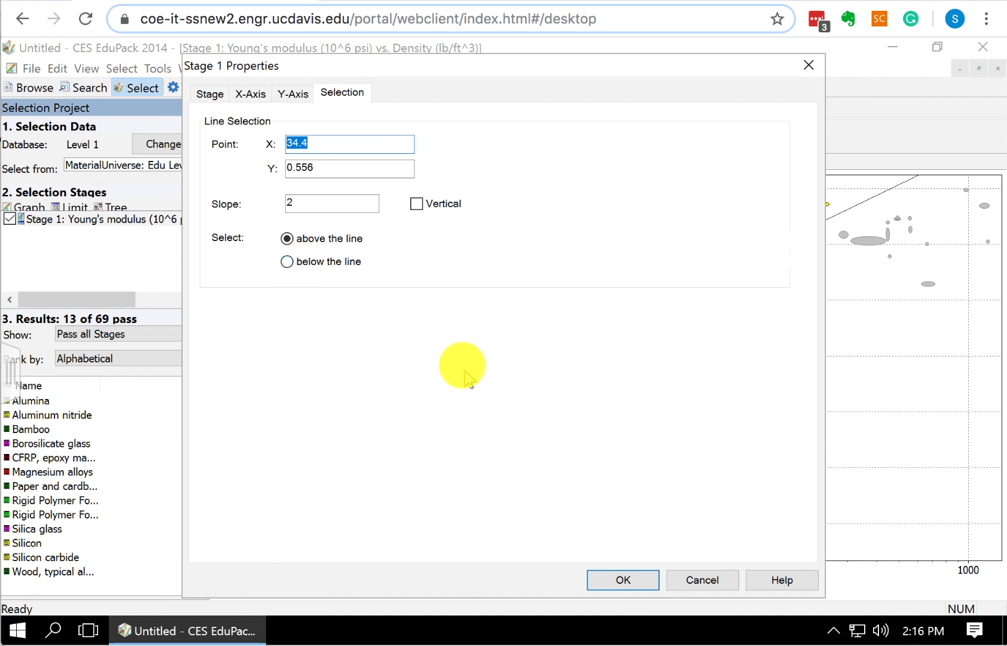
pyautogui.click(626, 579)
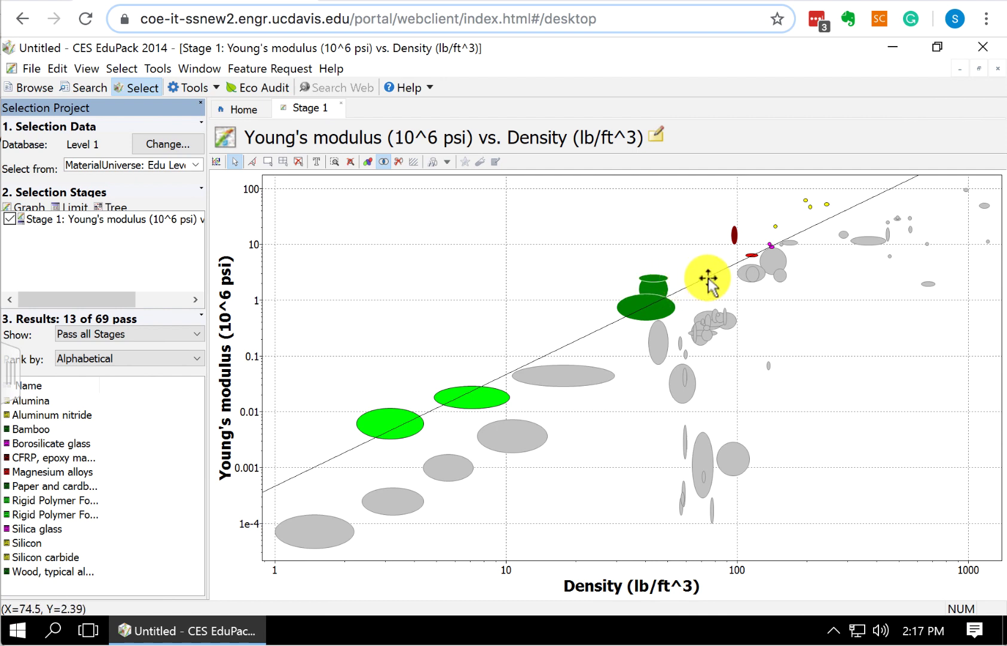
# Drag the slope-2 line up and left until only 7 of 69 materials pass.
pyautogui.moveTo(707, 278); pyautogui.dragTo(699, 272)
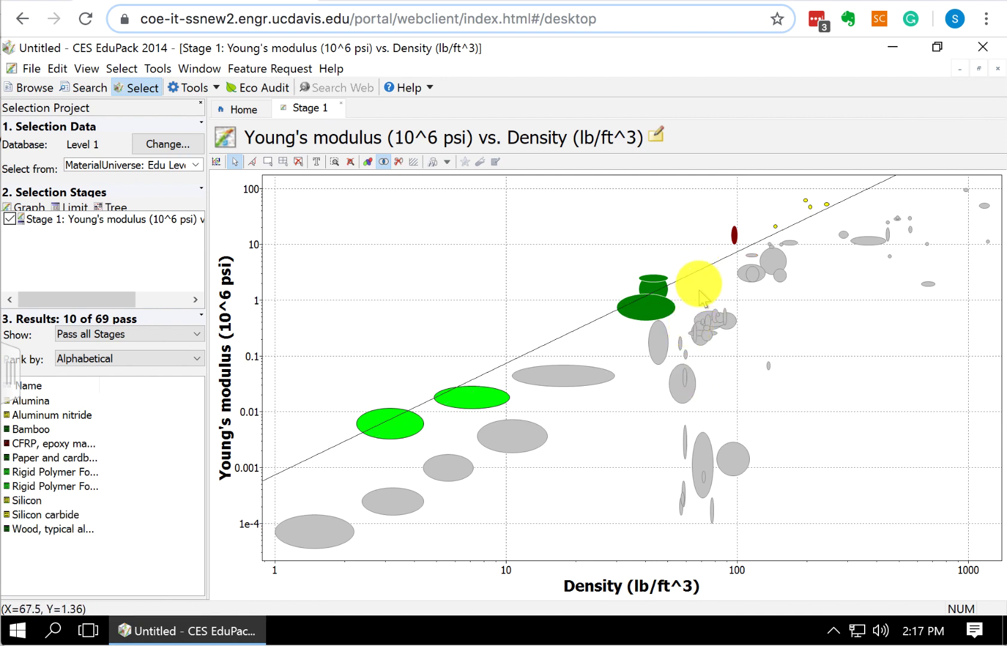
pyautogui.moveTo(701, 270); pyautogui.dragTo(690, 266)
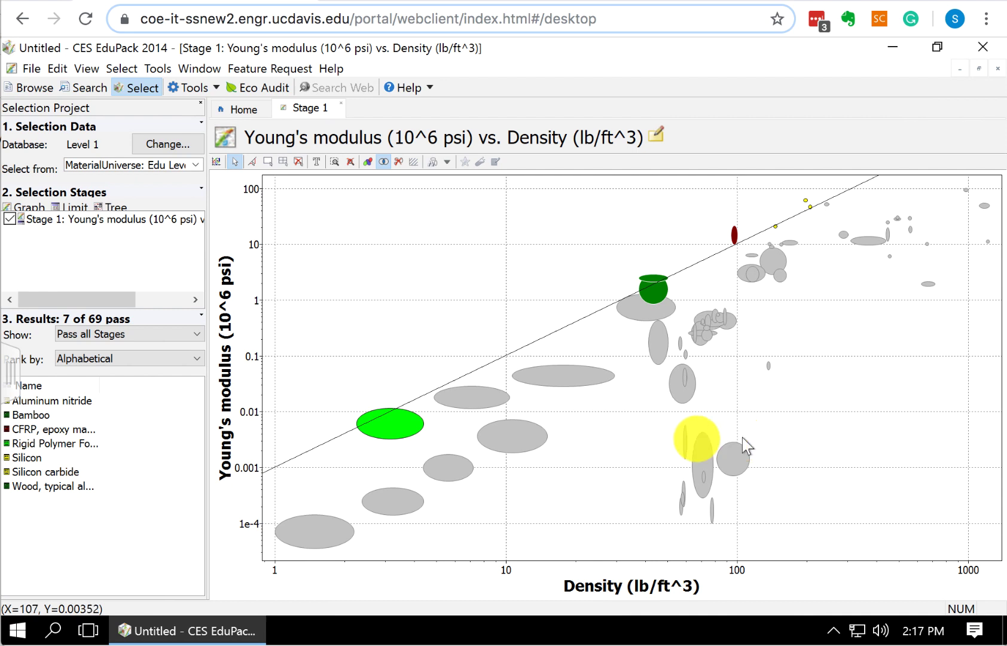
# Label Rigid Polymer Foam (LD), Bamboo and Wood bubbles, nudging the selection line slightly lower.
pyautogui.click(390, 432)
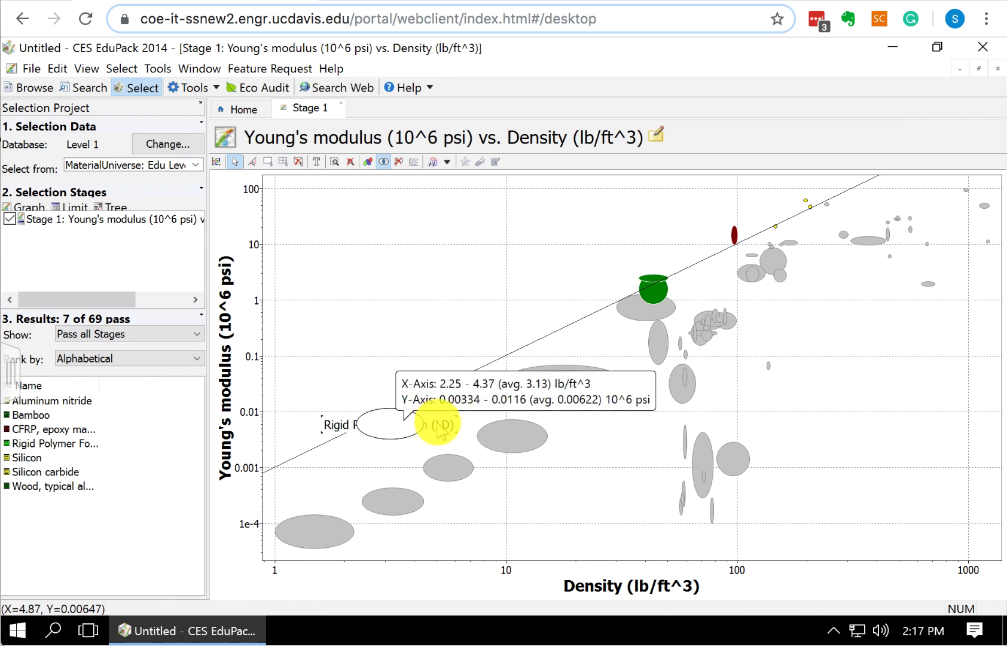
pyautogui.moveTo(439, 426); pyautogui.dragTo(395, 341)
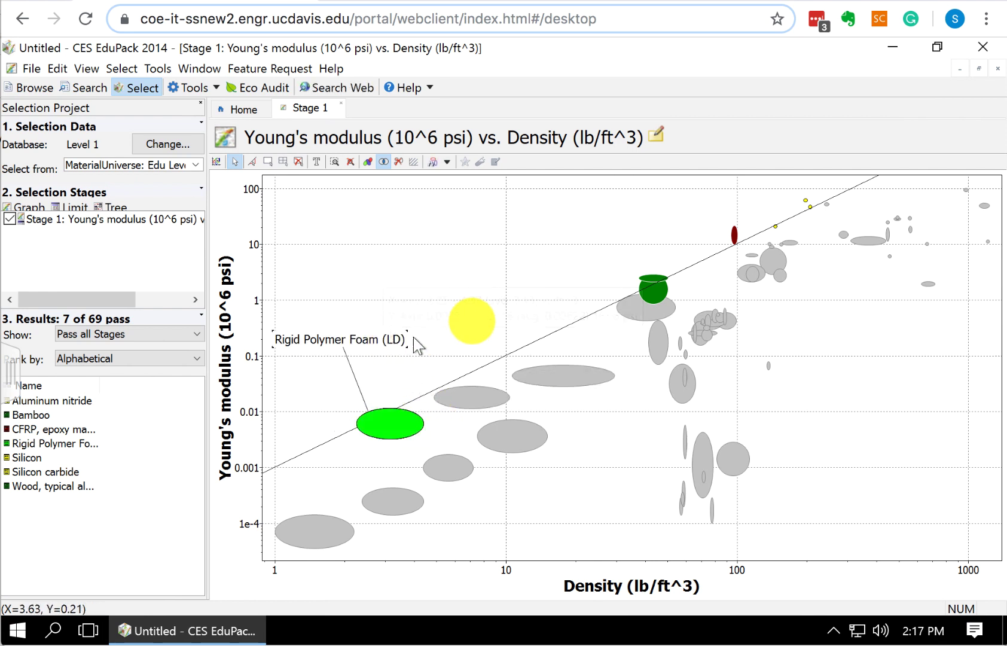
pyautogui.click(653, 292)
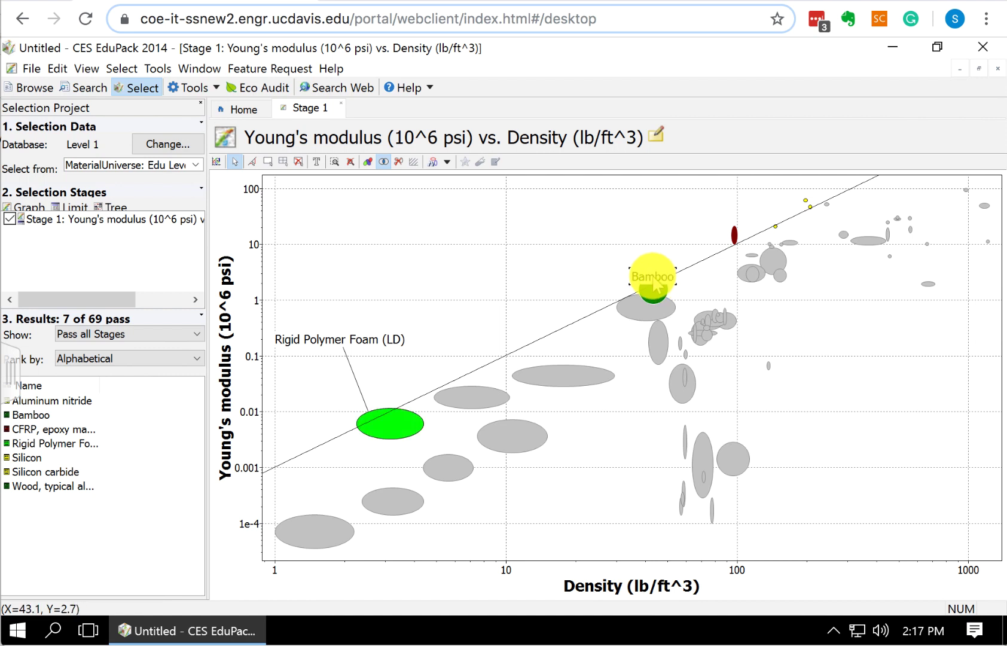
pyautogui.moveTo(639, 284)
pyautogui.moveTo(638, 284); pyautogui.dragTo(608, 238)
pyautogui.click(656, 293)
pyautogui.moveTo(637, 286); pyautogui.dragTo(633, 298)
pyautogui.moveTo(620, 292); pyautogui.dragTo(481, 277)
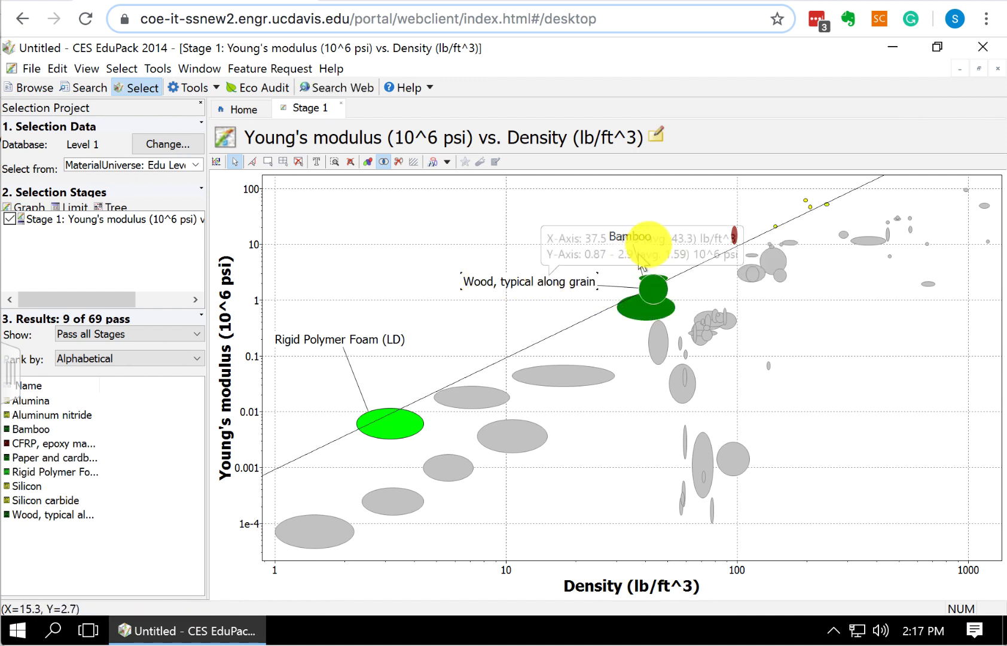
# Label CFRP, epoxy matrix and Silicon carbide, placing both labels up and left.
pyautogui.click(733, 235)
pyautogui.moveTo(713, 241); pyautogui.dragTo(589, 208)
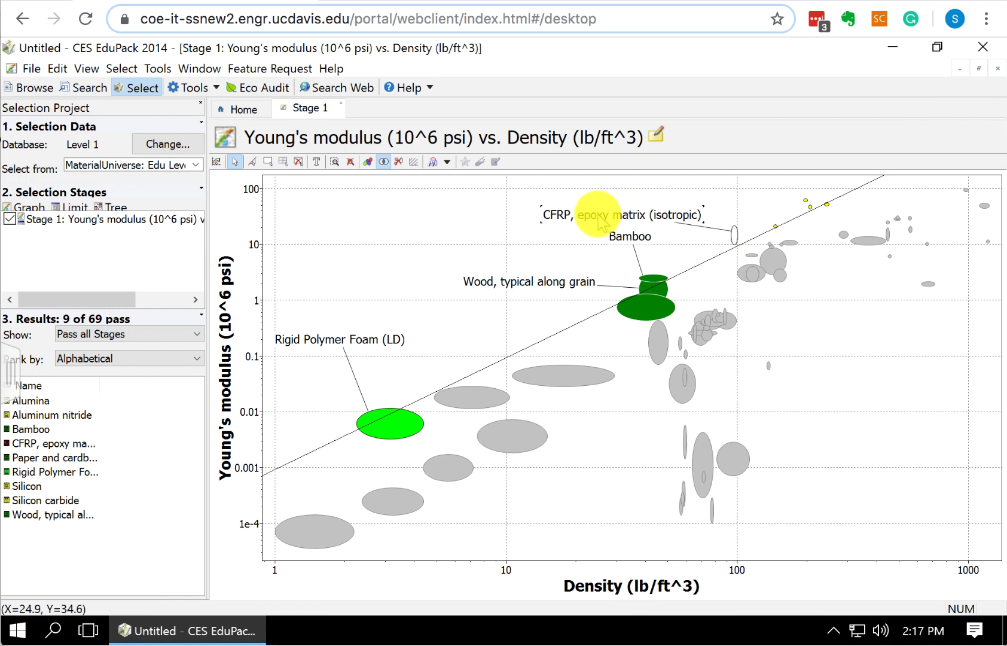
pyautogui.click(807, 206)
pyautogui.moveTo(807, 206); pyautogui.dragTo(727, 195)
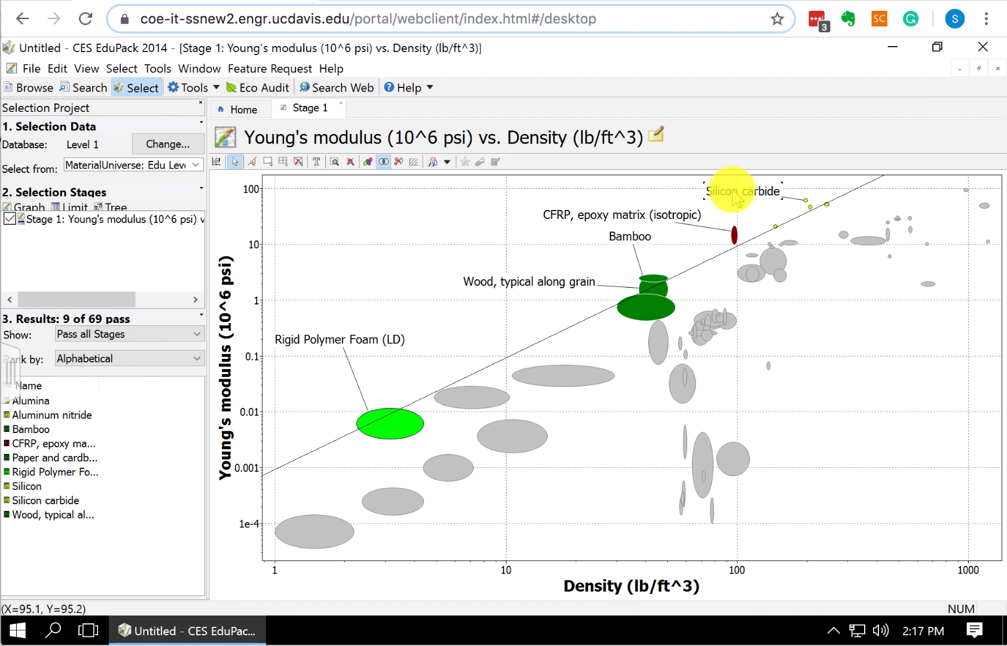
# Fine-tune the slope-2 line up then down until exactly 6 of 69 materials pass.
pyautogui.click(802, 214)
pyautogui.moveTo(803, 214); pyautogui.dragTo(787, 213)
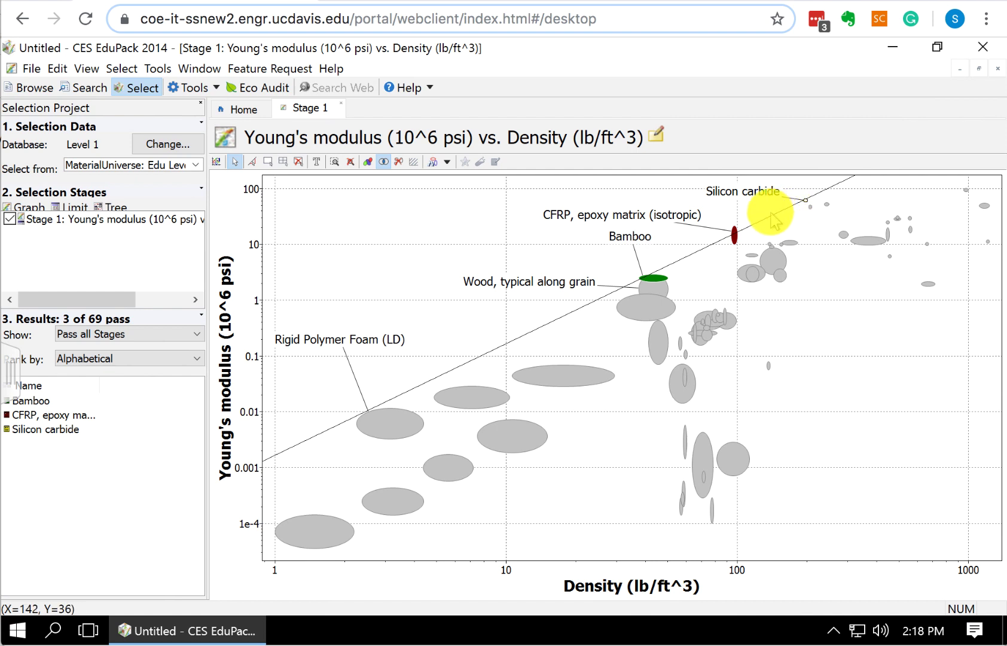
pyautogui.moveTo(771, 214); pyautogui.dragTo(772, 212)
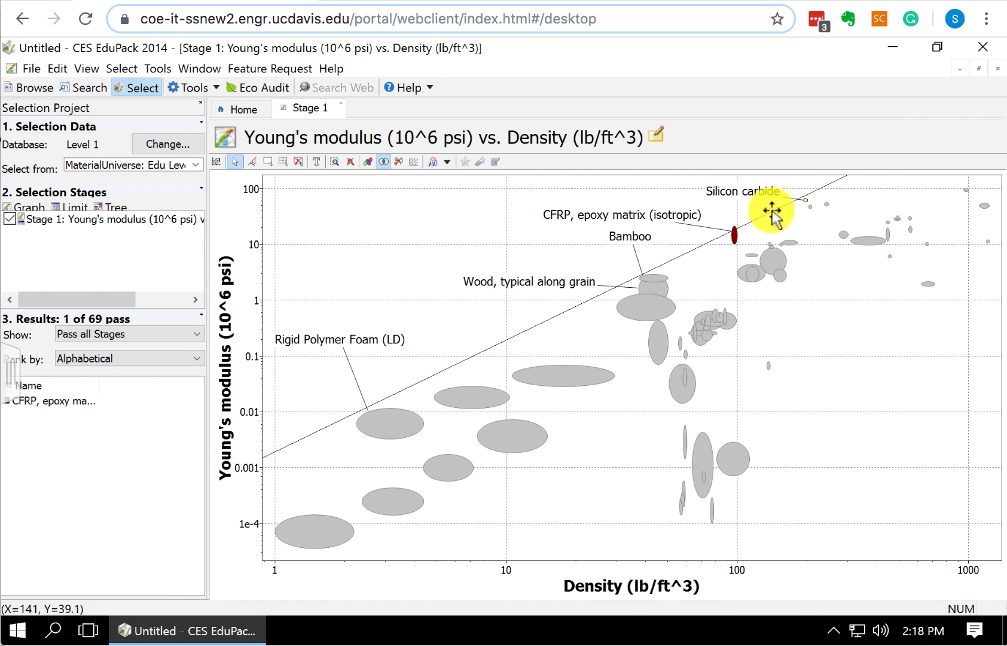
pyautogui.moveTo(771, 210); pyautogui.dragTo(785, 224)
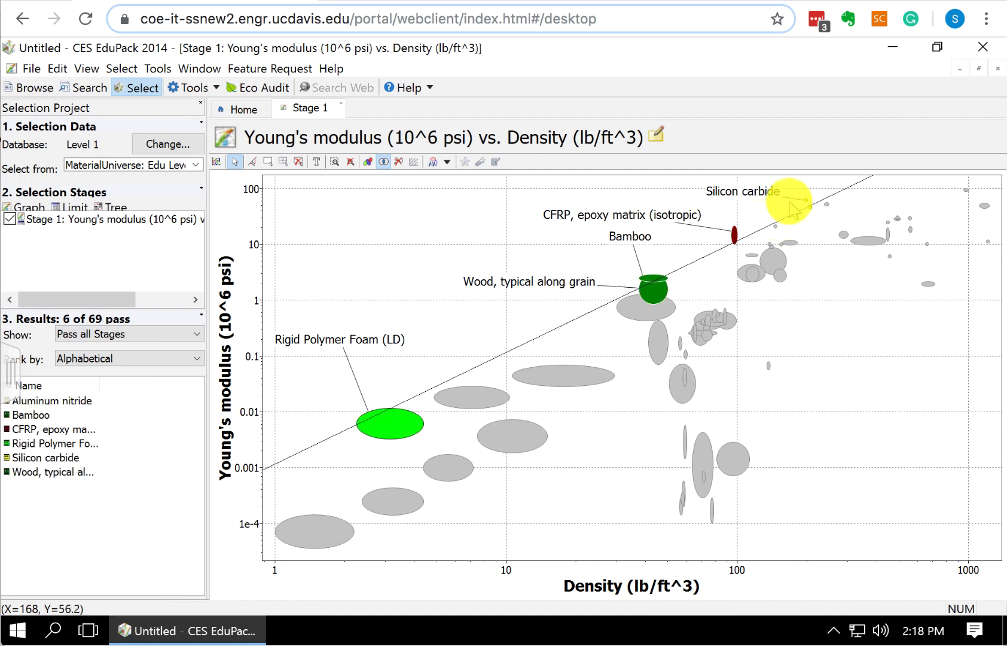